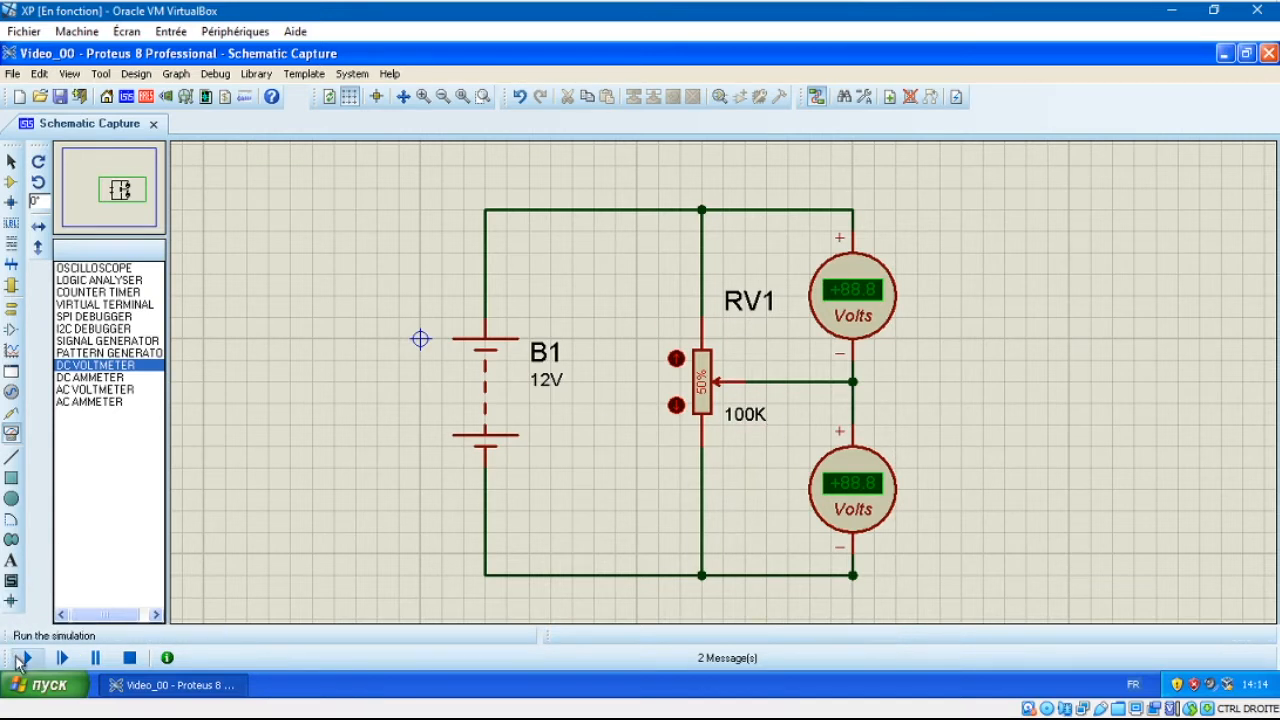
Step: Run the simulation to read both voltmeters with the 100K potentiometer at mid position, and stop it
{"action": "left_click", "coordinate": [24, 659]}
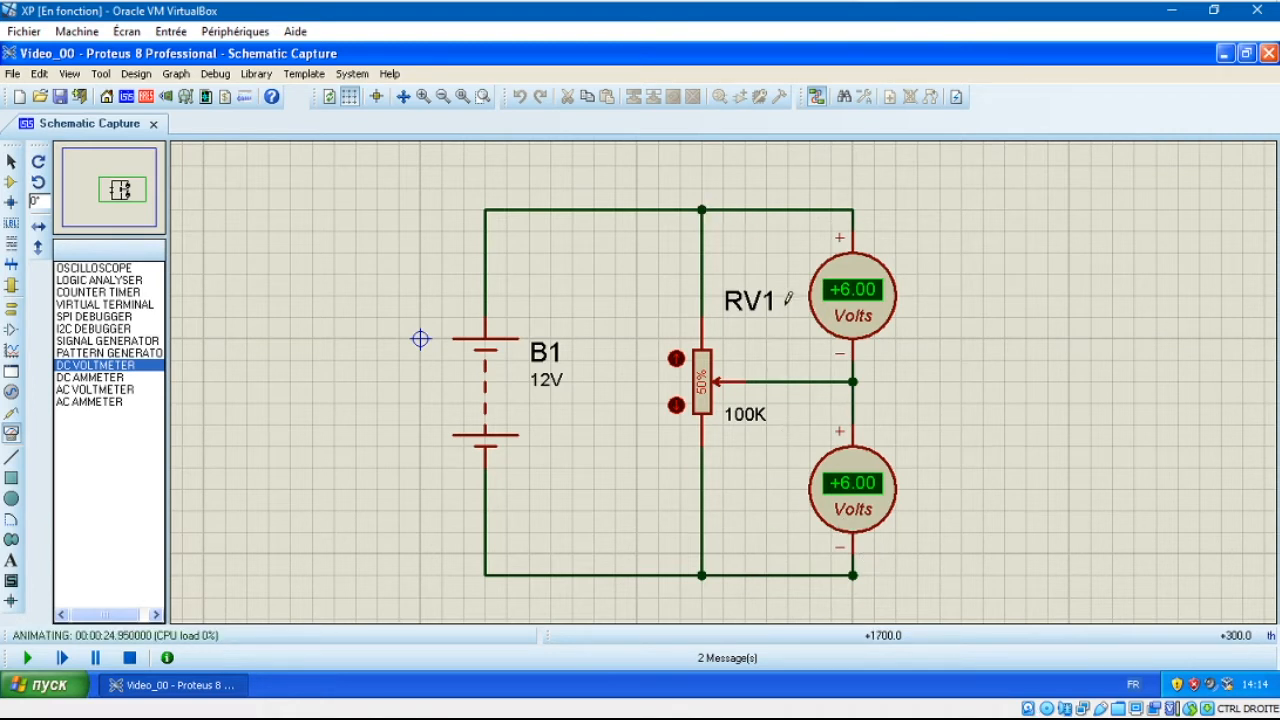
{"action": "left_click", "coordinate": [129, 657]}
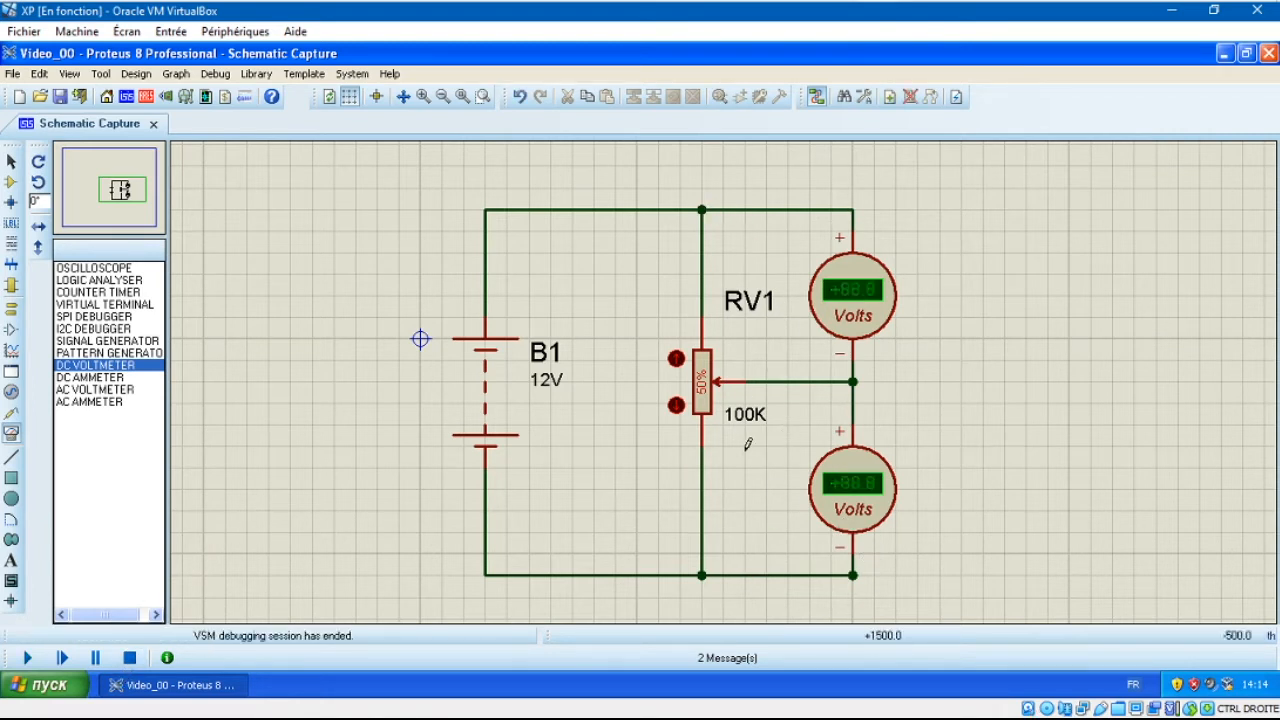
Step: Set potentiometer RV1's value to 10K and run the simulation once to check both voltmeter readings
{"action": "left_click", "coordinate": [749, 430]}
{"action": "left_click", "coordinate": [747, 428]}
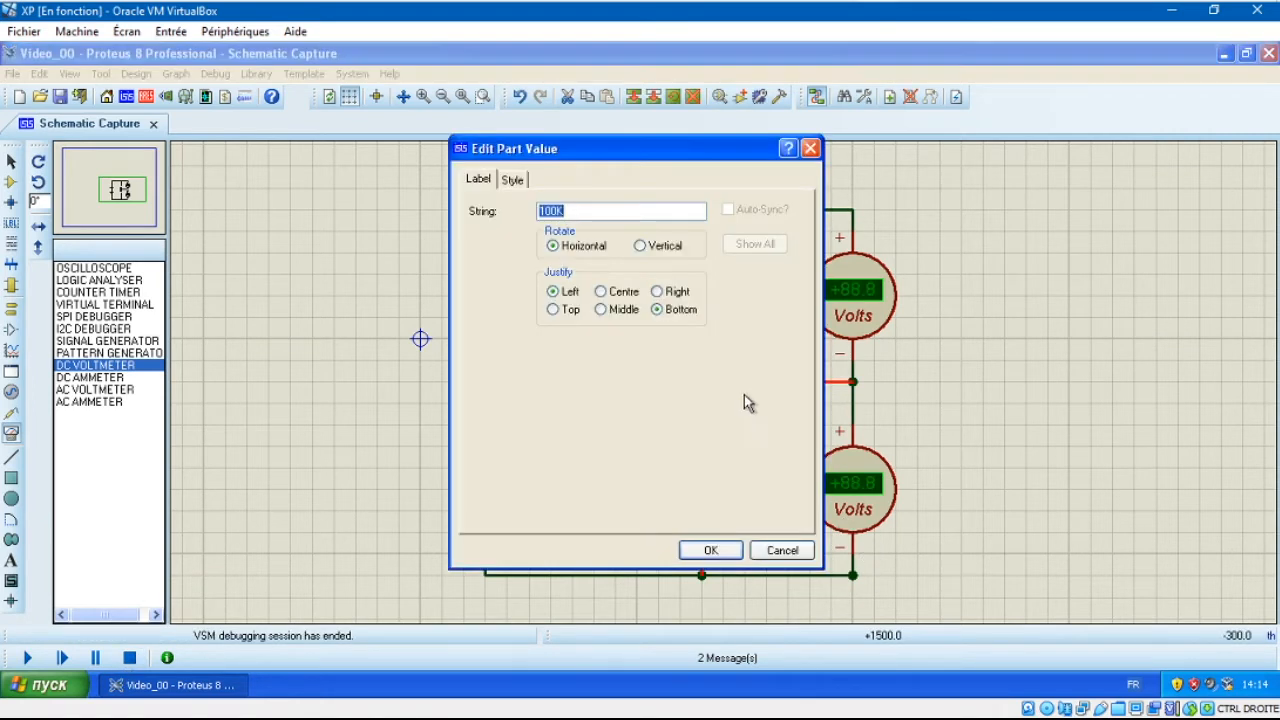
{"action": "left_click", "coordinate": [549, 208]}
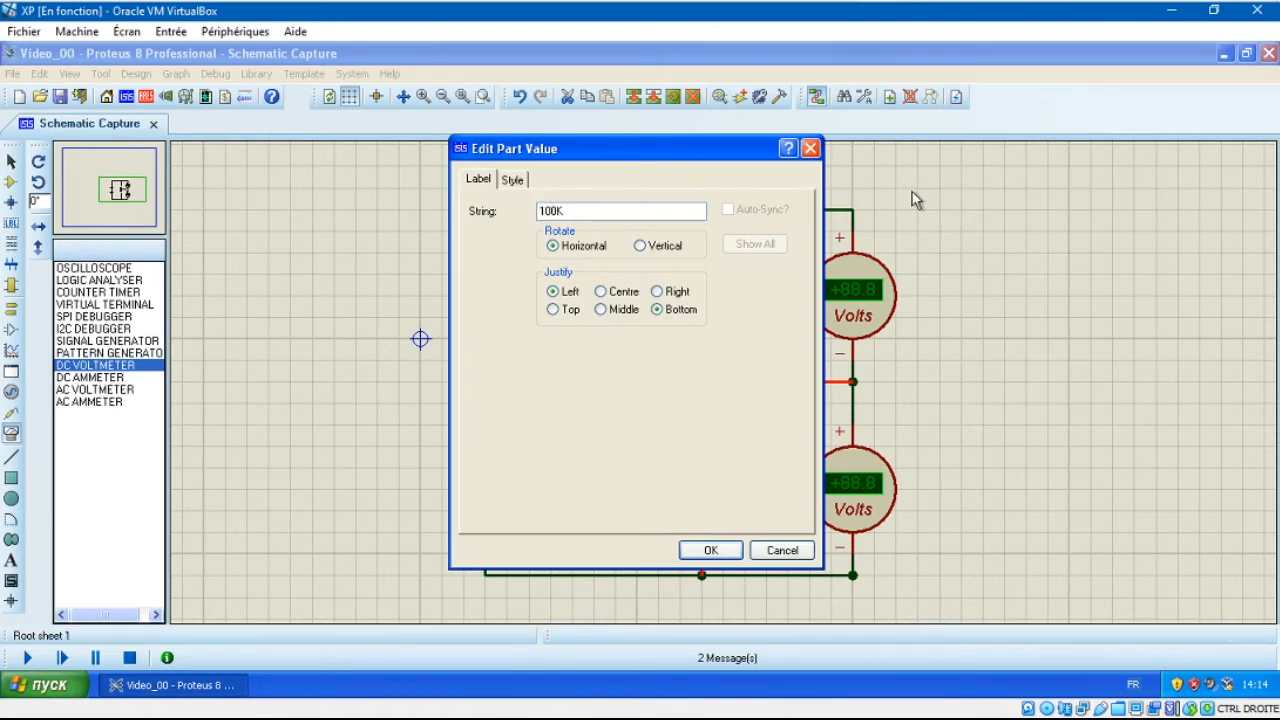
{"action": "key", "text": "Return"}
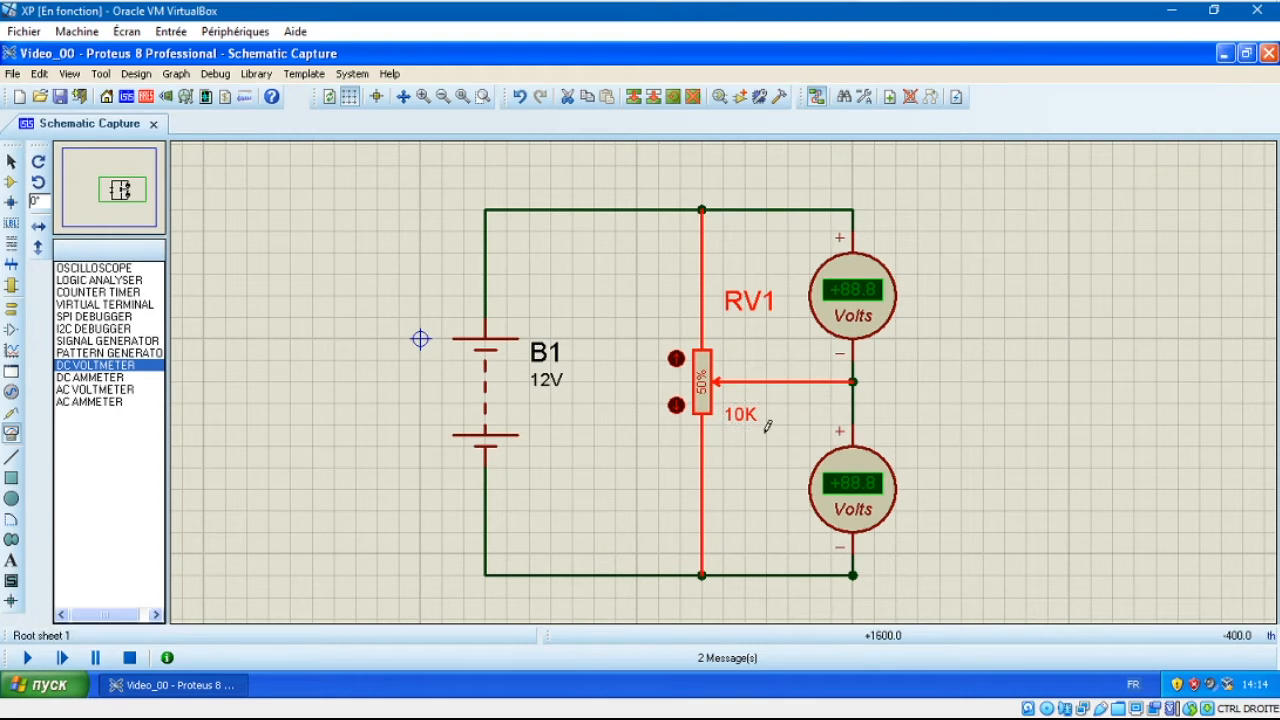
{"action": "left_click", "coordinate": [635, 462]}
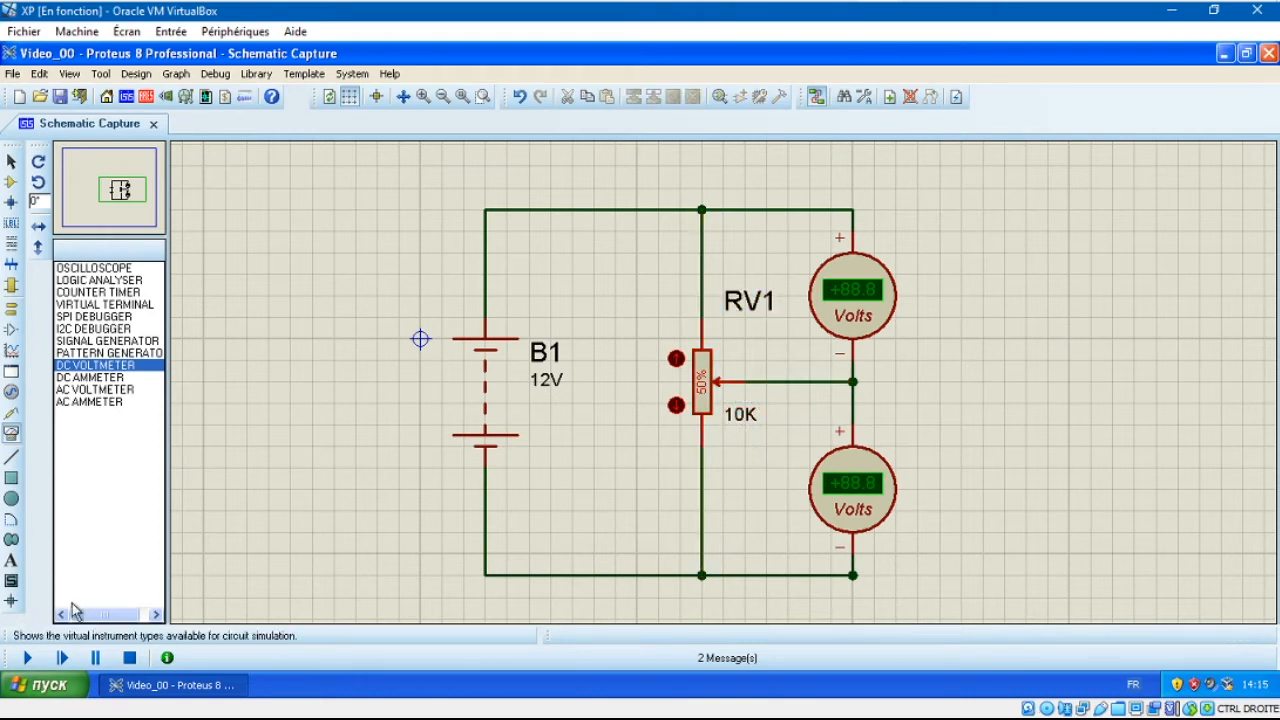
{"action": "left_click", "coordinate": [27, 657]}
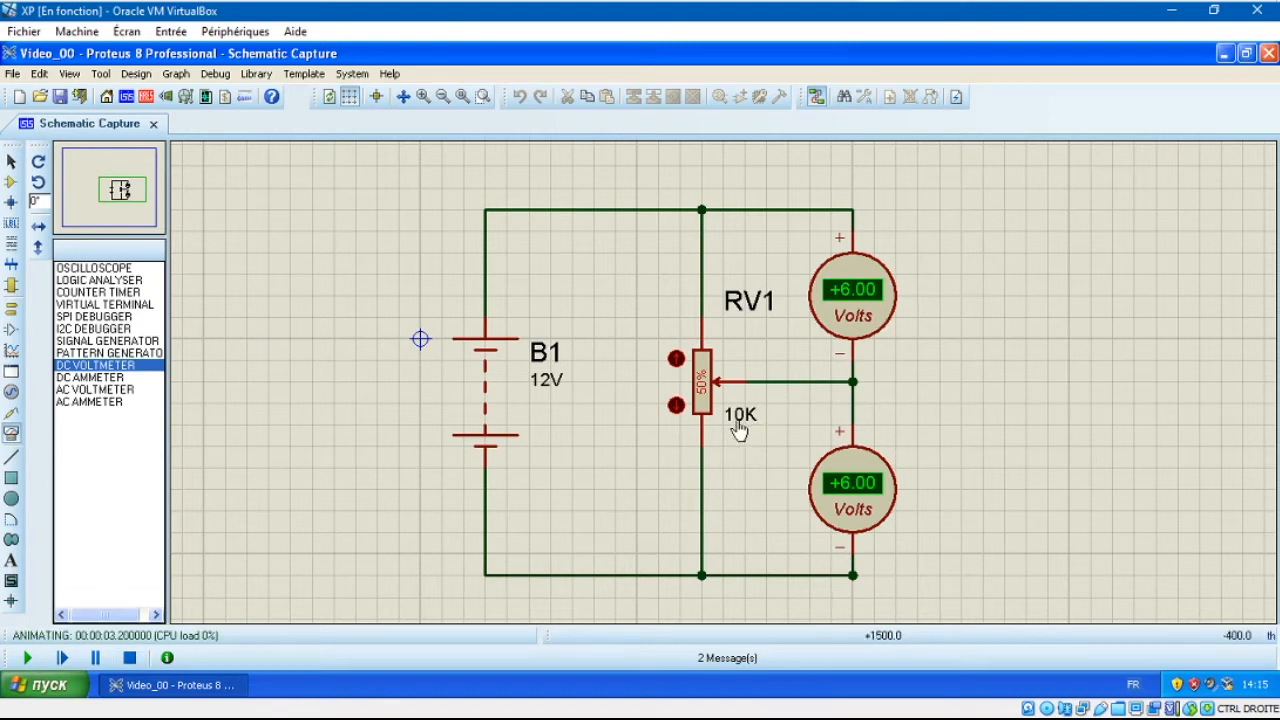
{"action": "left_click", "coordinate": [131, 659]}
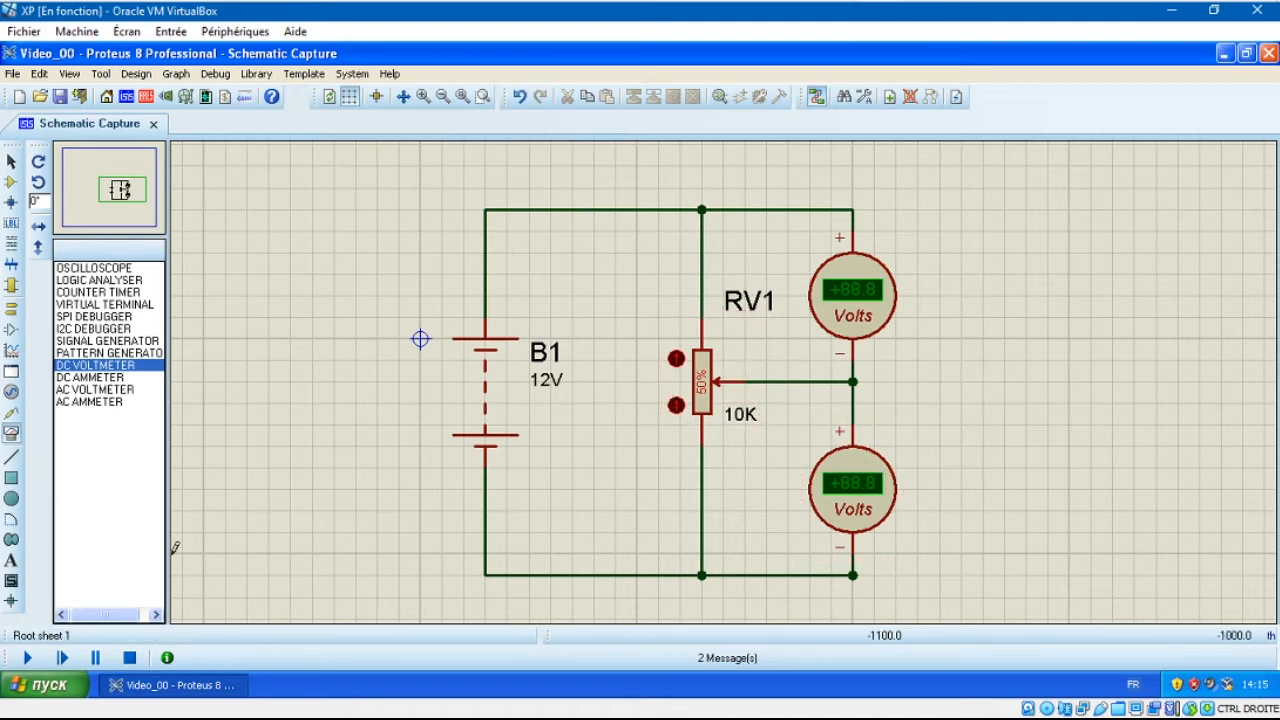
Step: Lower RV1's wiper to 42% during a simulation run while watching the voltmeters, and stop the simulation
{"action": "key", "text": "F12"}
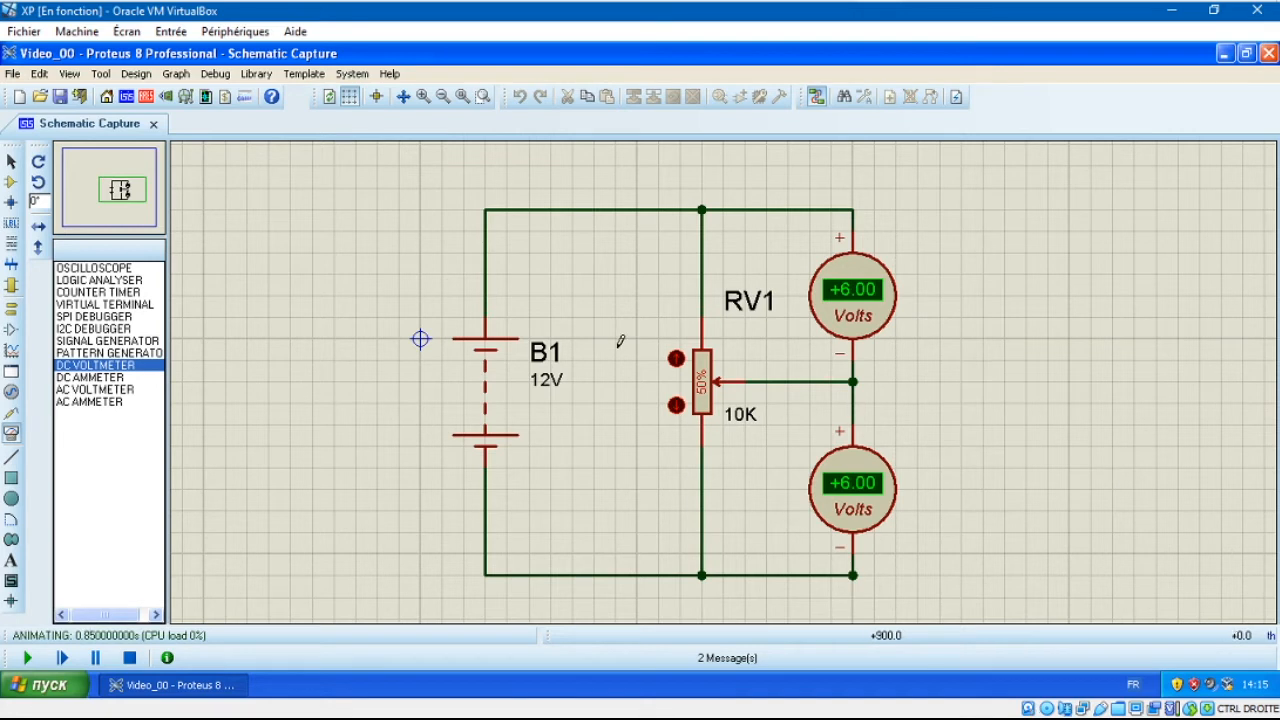
{"action": "left_click", "coordinate": [677, 406]}
{"action": "left_click", "coordinate": [677, 406]}
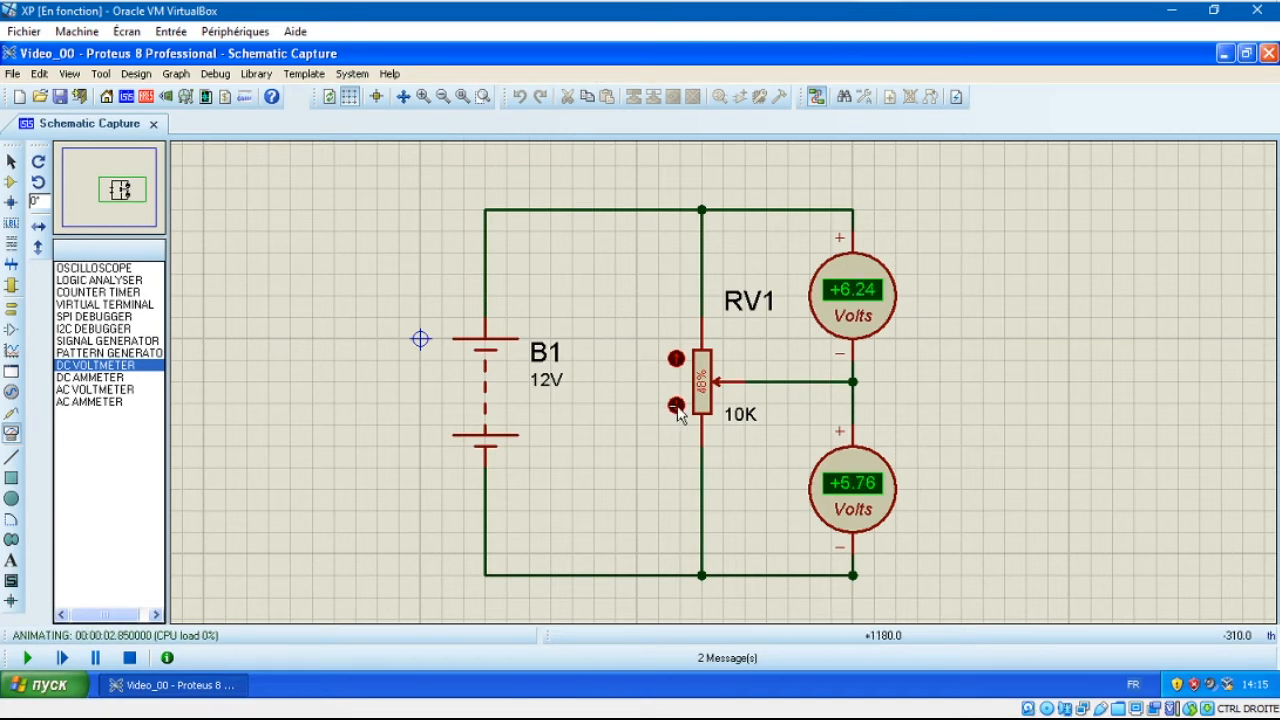
{"action": "left_click", "coordinate": [677, 406]}
{"action": "left_click", "coordinate": [677, 406]}
{"action": "left_click", "coordinate": [677, 406]}
{"action": "left_click", "coordinate": [677, 406]}
{"action": "left_click", "coordinate": [677, 406]}
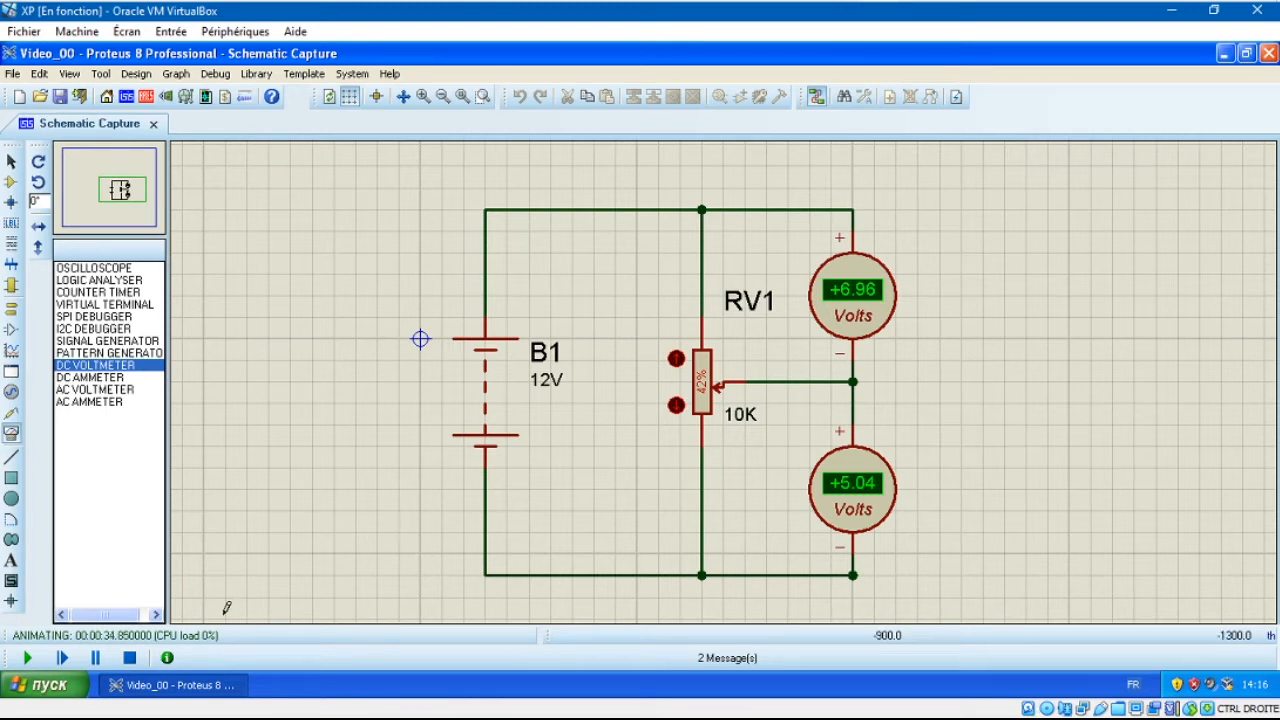
{"action": "left_click", "coordinate": [129, 658]}
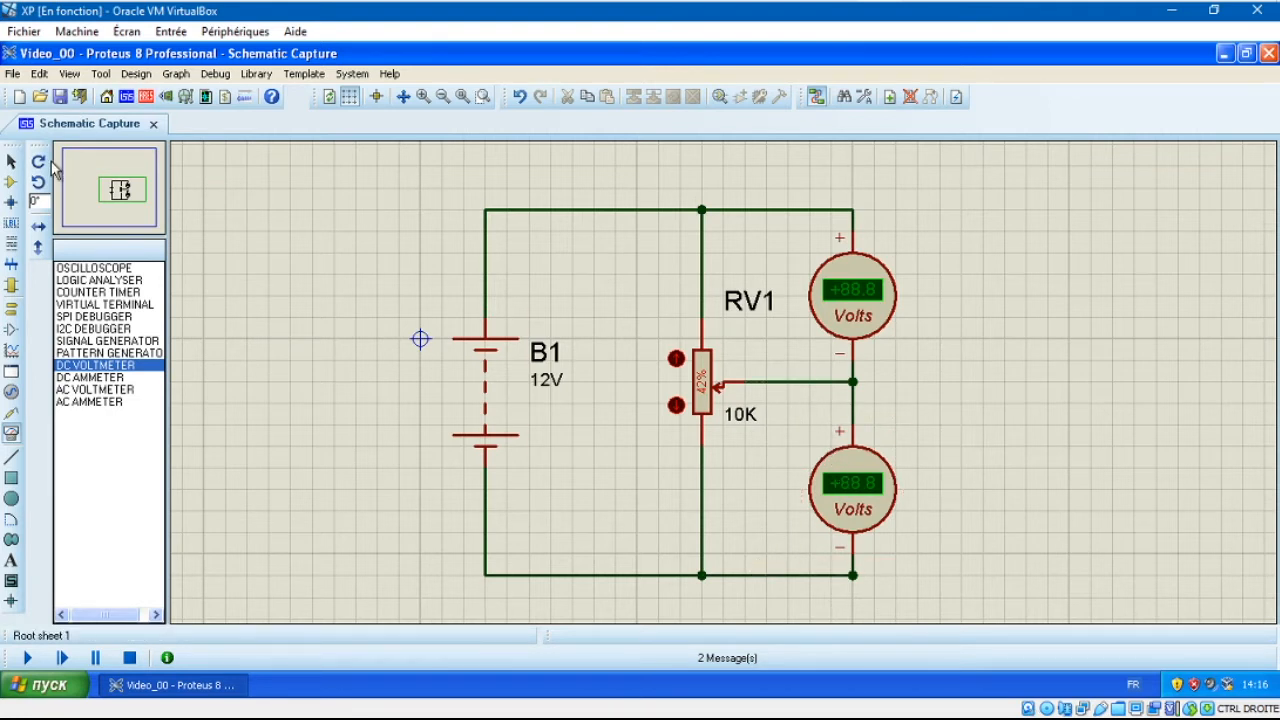
Step: Place a RES resistor beside the lower voltmeter and rotate it clockwise to stand vertically
{"action": "left_click", "coordinate": [12, 168]}
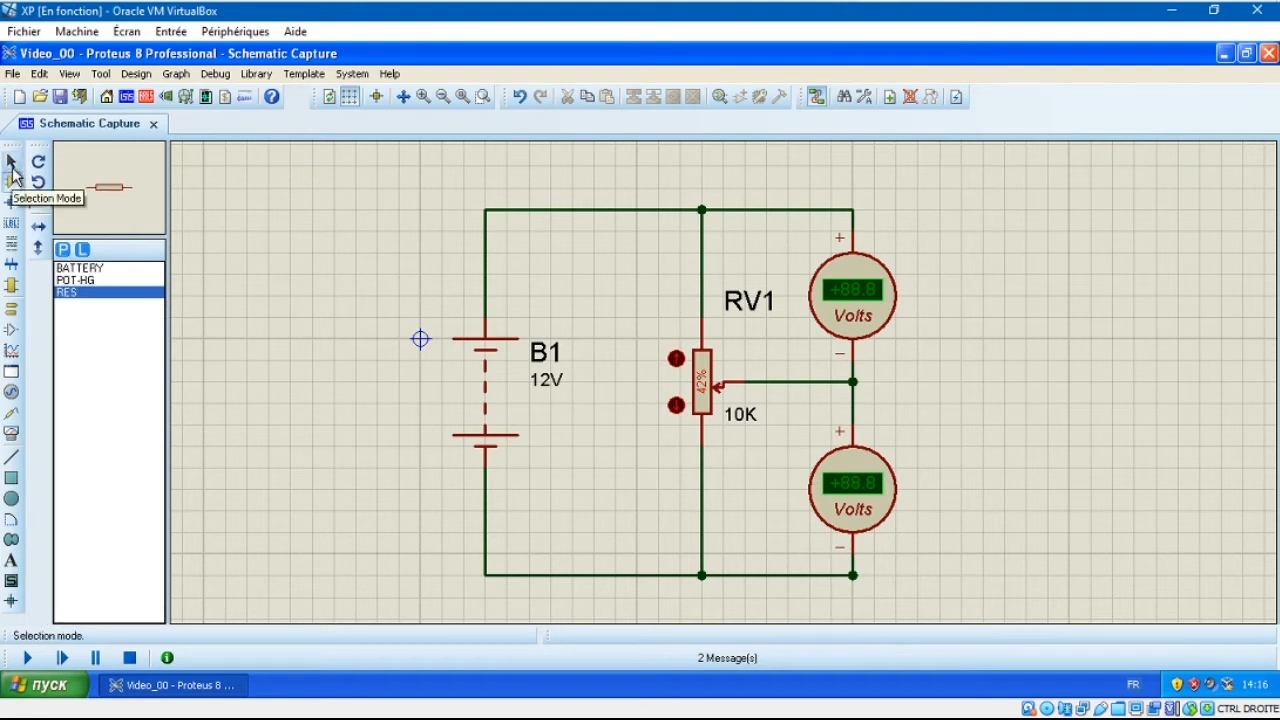
{"action": "left_click", "coordinate": [11, 181]}
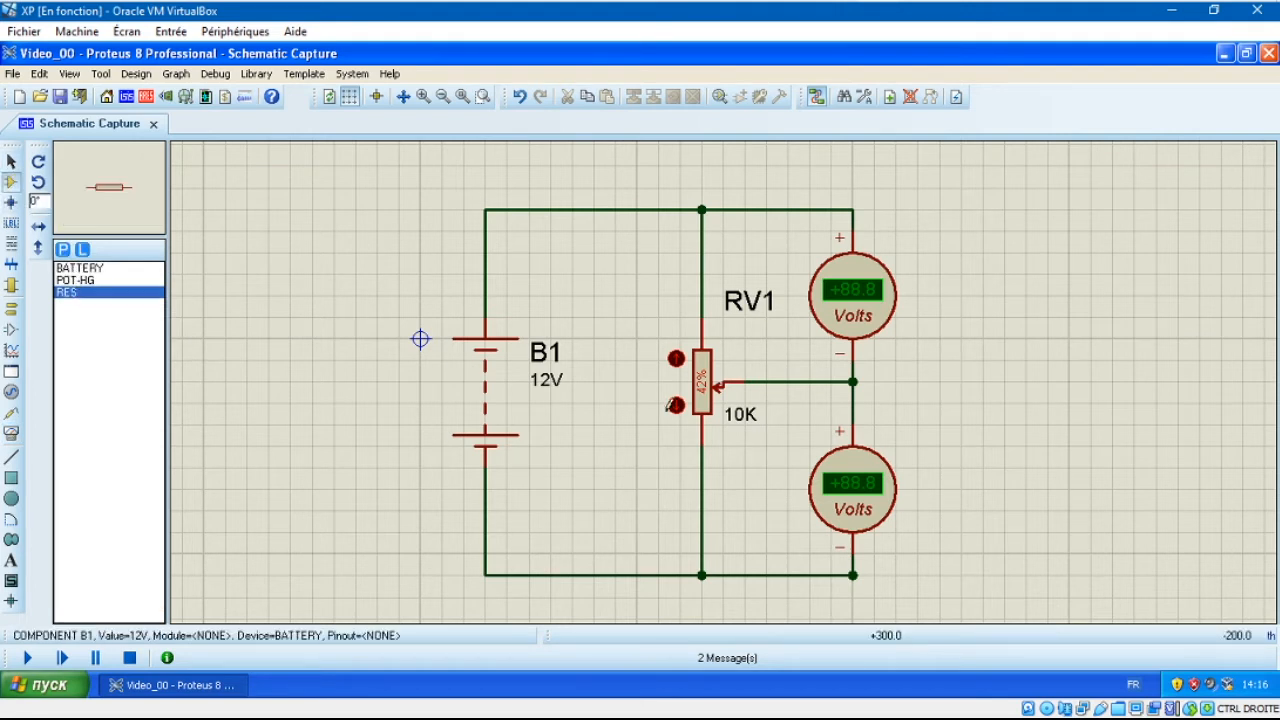
{"action": "left_click", "coordinate": [998, 472]}
{"action": "left_click", "coordinate": [998, 470]}
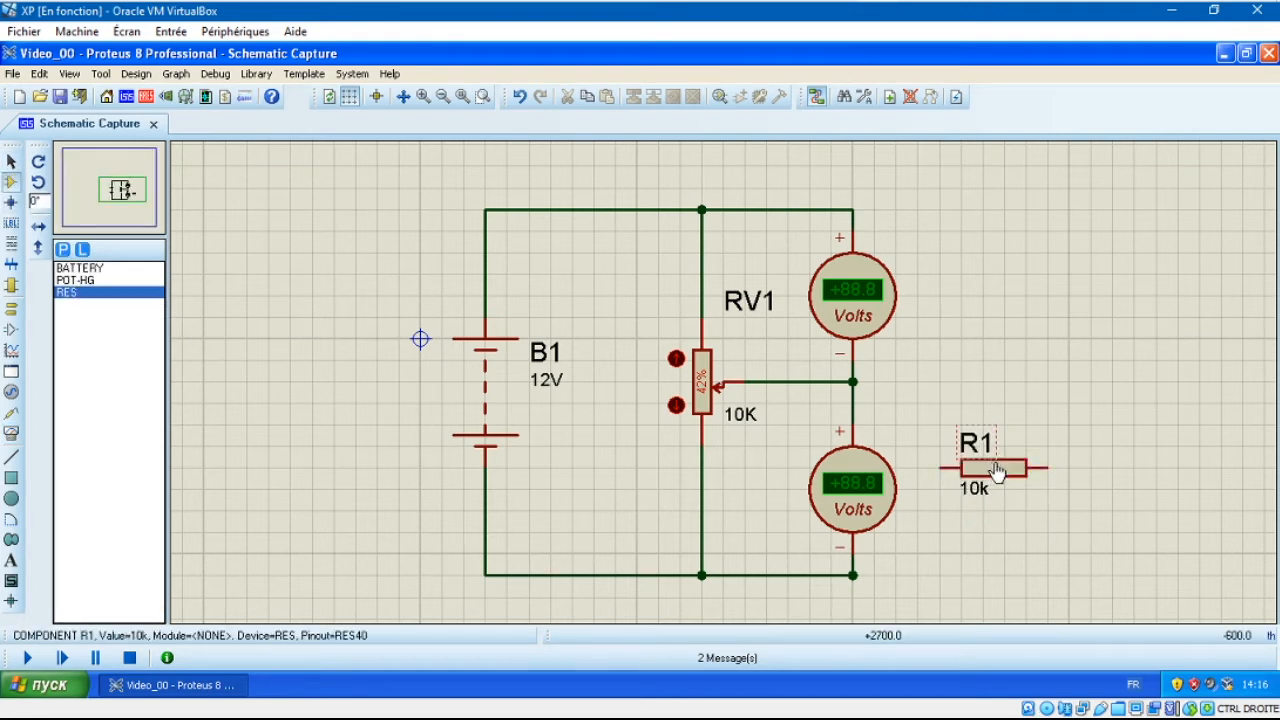
{"action": "right_click", "coordinate": [1012, 480]}
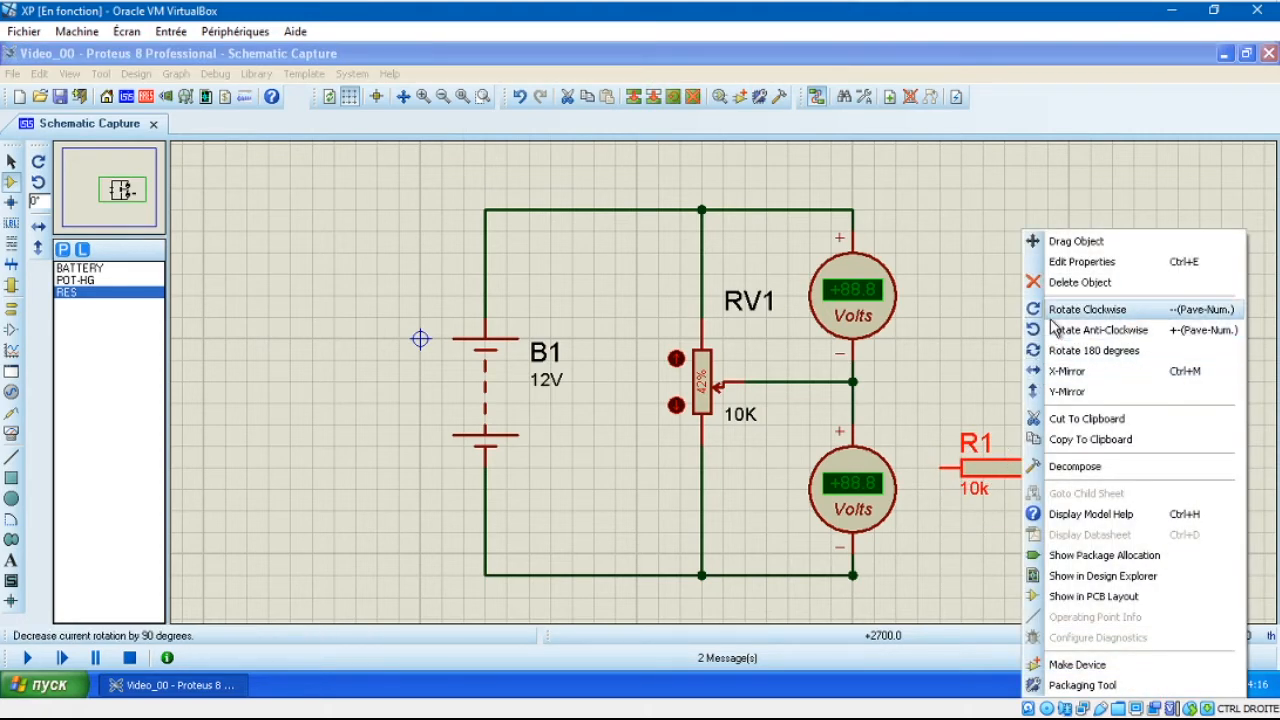
{"action": "left_click", "coordinate": [1058, 312]}
Step: Wire the new resistor in parallel with the lower voltmeter, between the potentiometer's wiper node and the battery's negative rail
{"action": "left_click", "coordinate": [983, 420]}
{"action": "left_click", "coordinate": [843, 381]}
{"action": "right_click", "coordinate": [894, 380]}
{"action": "left_click", "coordinate": [910, 386]}
{"action": "left_click", "coordinate": [983, 420]}
{"action": "left_click", "coordinate": [853, 381]}
{"action": "left_click", "coordinate": [984, 532]}
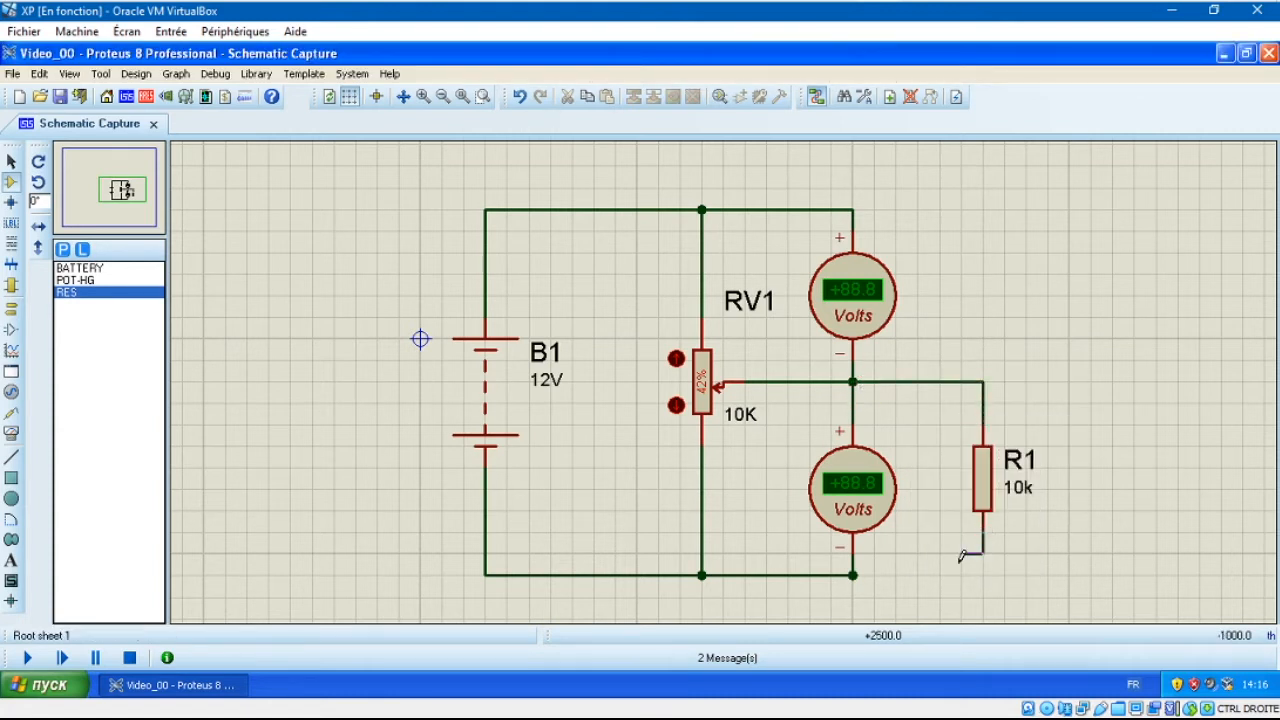
{"action": "left_click", "coordinate": [852, 575]}
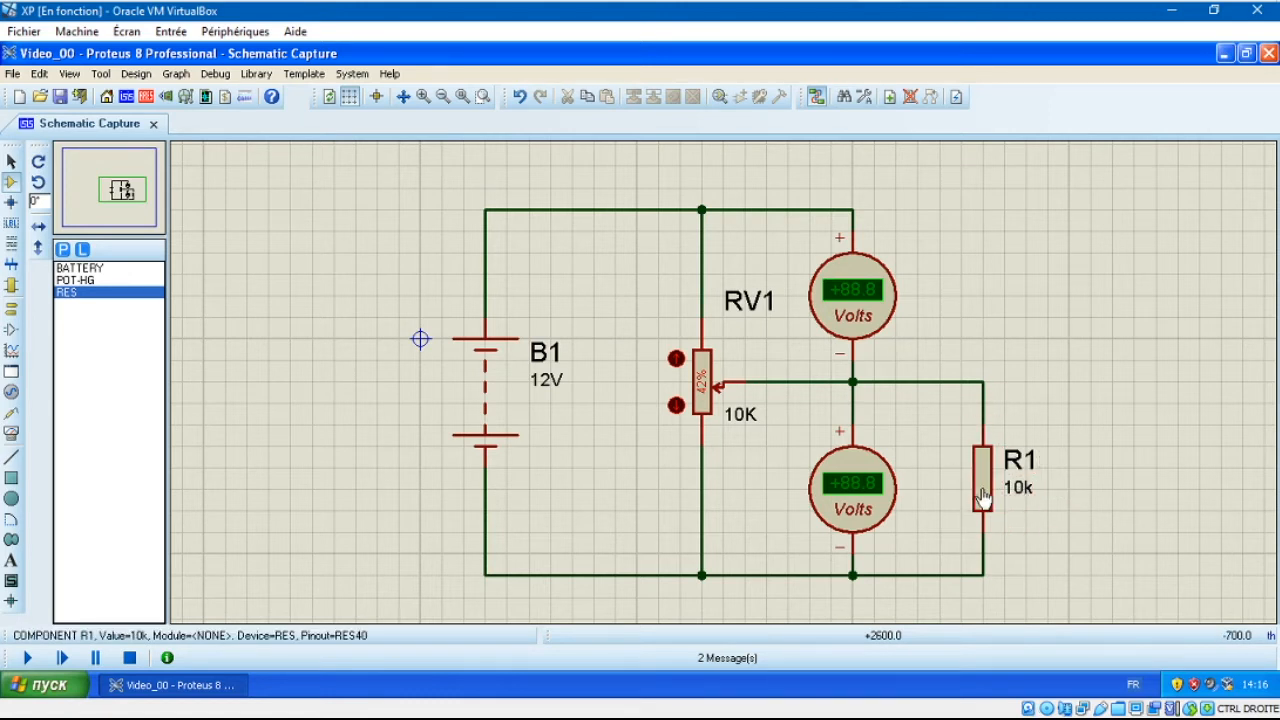
Step: Rename resistor R1 to TELEPHONE
{"action": "left_click", "coordinate": [1020, 478]}
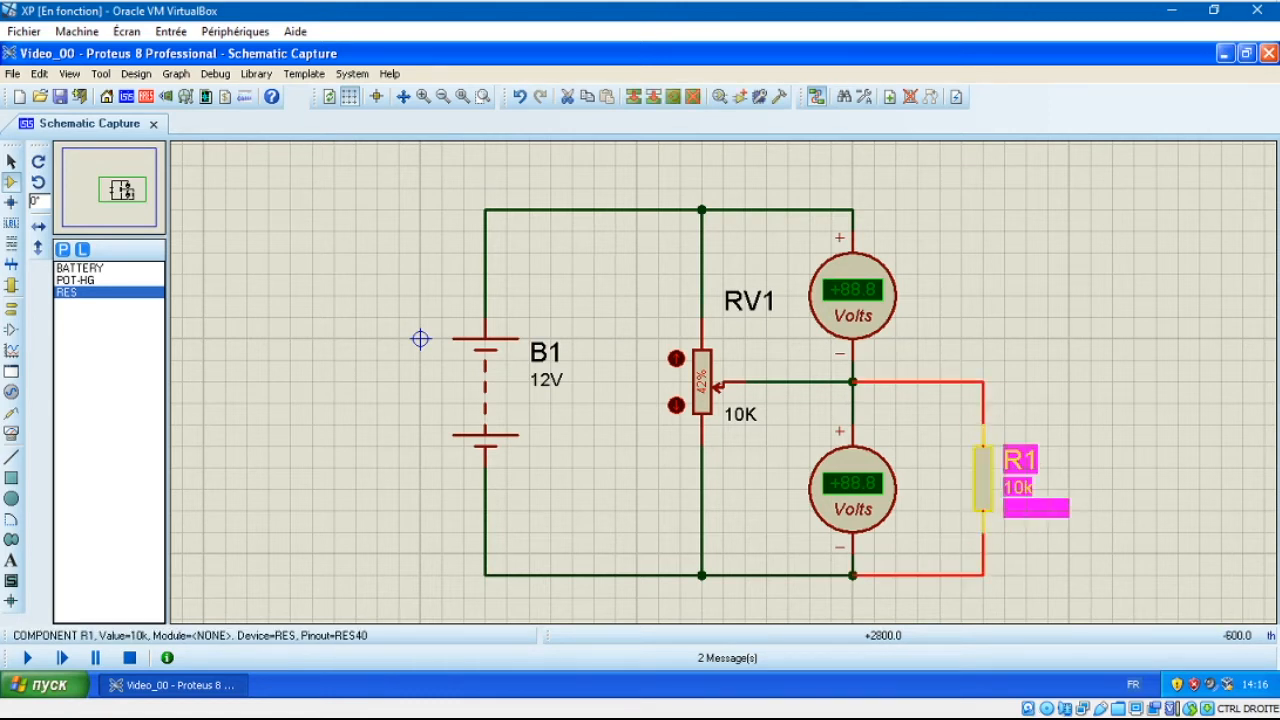
{"action": "left_click", "coordinate": [1024, 470]}
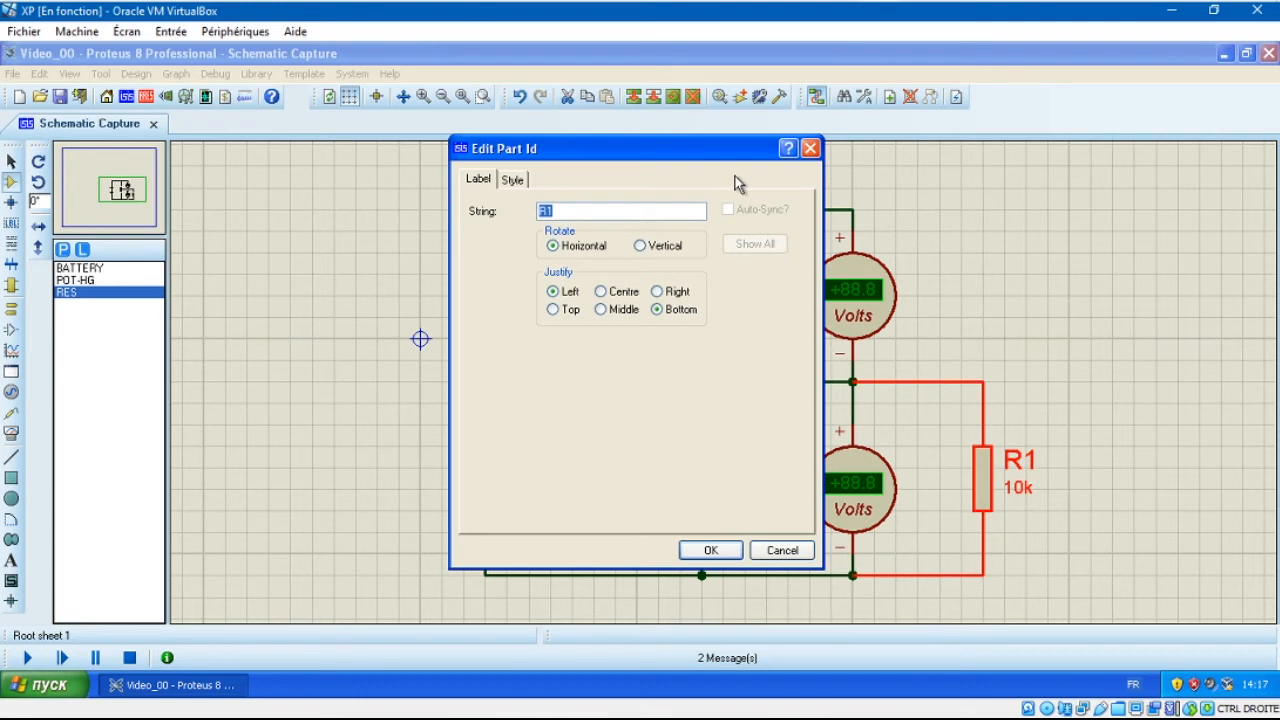
{"action": "type", "text": "TELEPHONE"}
{"action": "key", "text": "Return"}
{"action": "left_click", "coordinate": [1077, 374]}
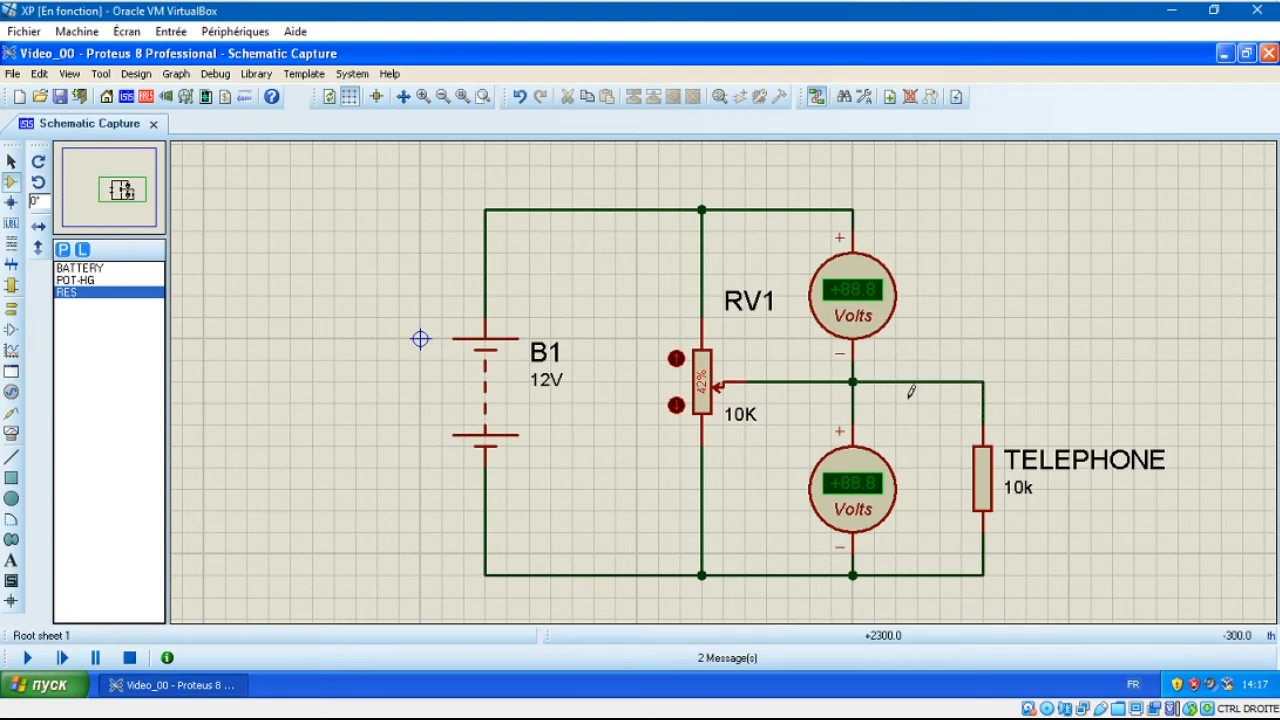
Step: Simulate the divider with the 10k TELEPHONE load to read both voltmeters, and stop the run
{"action": "left_click", "coordinate": [26, 660]}
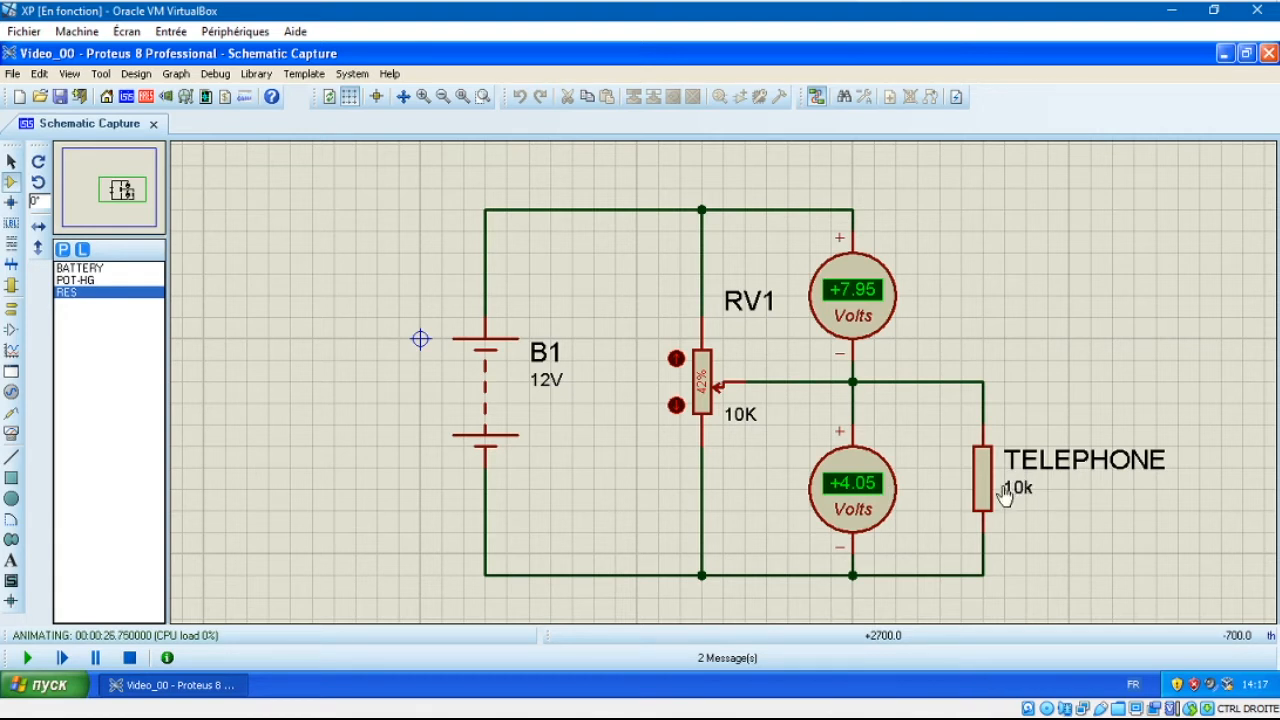
{"action": "left_click", "coordinate": [128, 658]}
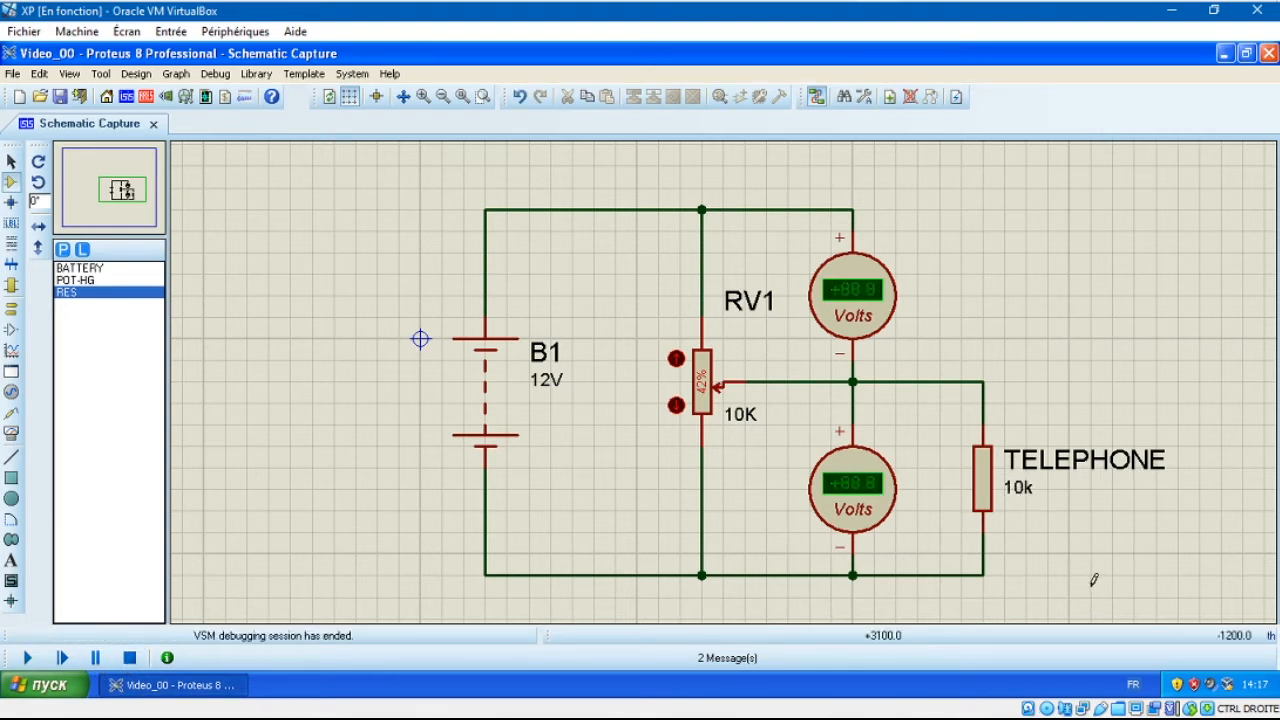
Step: Set the TELEPHONE resistor's value to 500
{"action": "double_click", "coordinate": [1016, 488]}
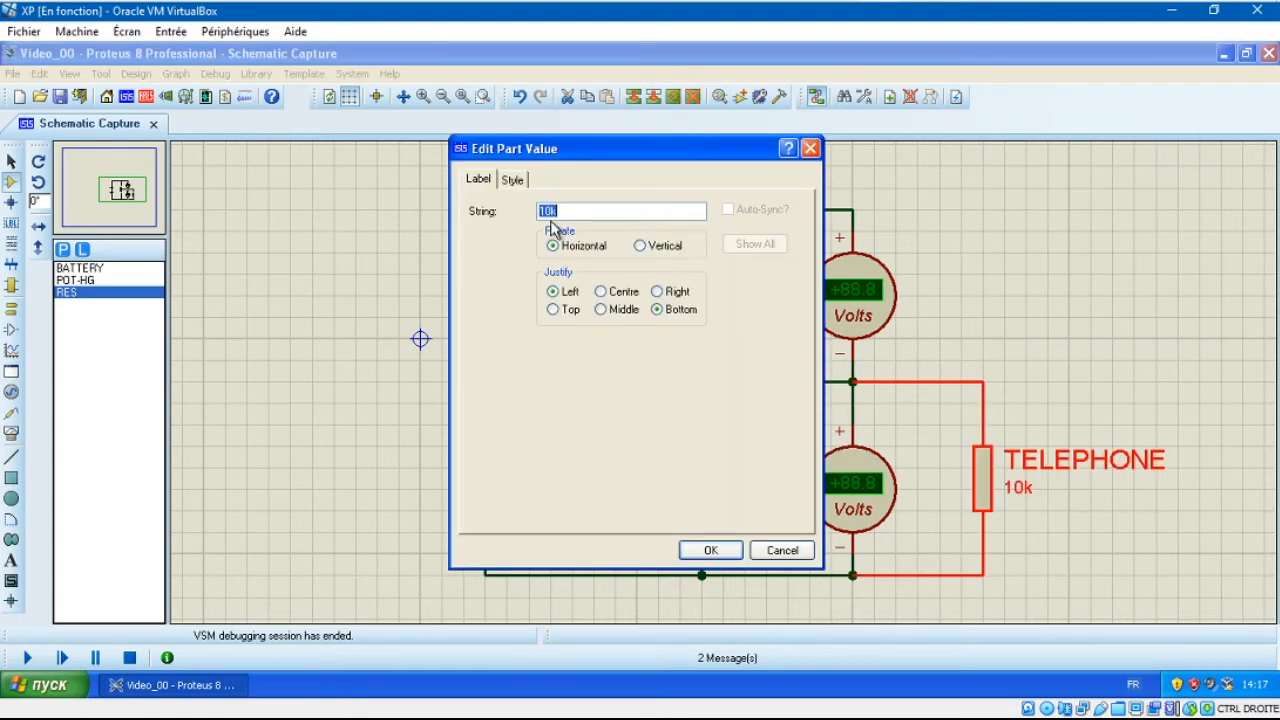
{"action": "left_click", "coordinate": [574, 210]}
{"action": "type", "text": "1"}
{"action": "key", "text": "Return"}
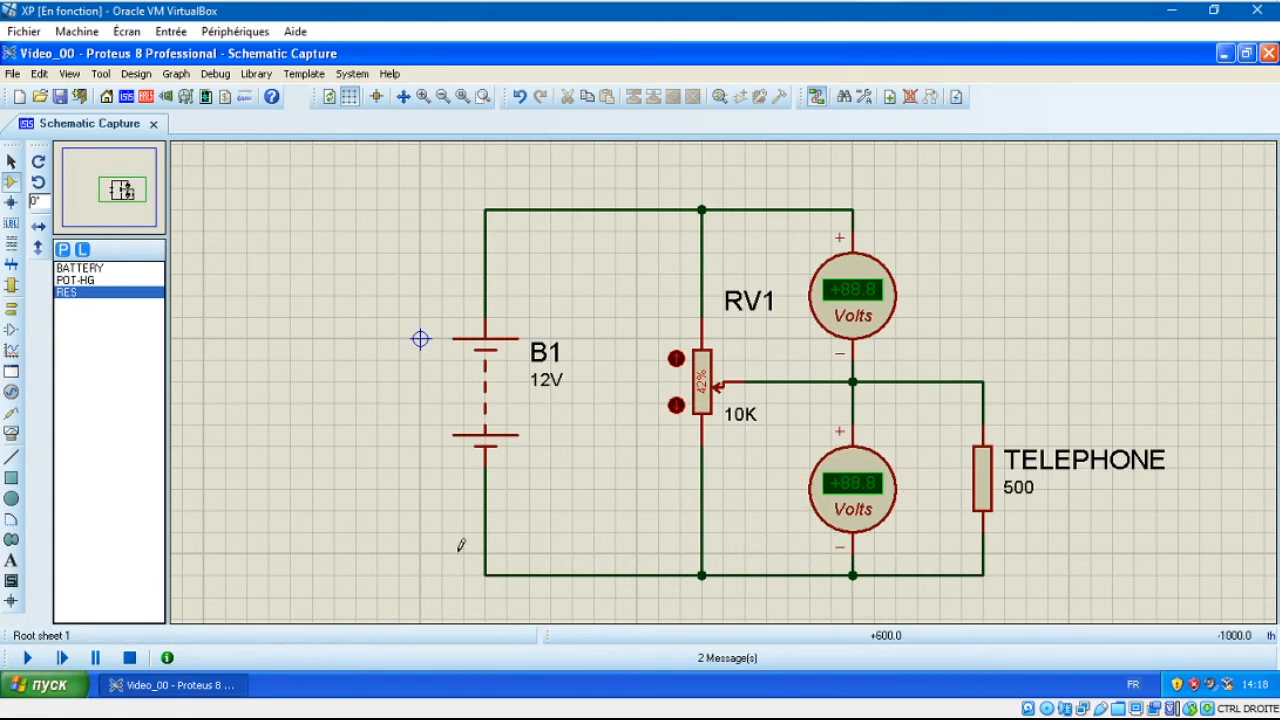
Step: Run the simulation with the 500 ohm load to read both voltmeters, select the TELEPHONE branch, and stop the run
{"action": "left_click", "coordinate": [28, 658]}
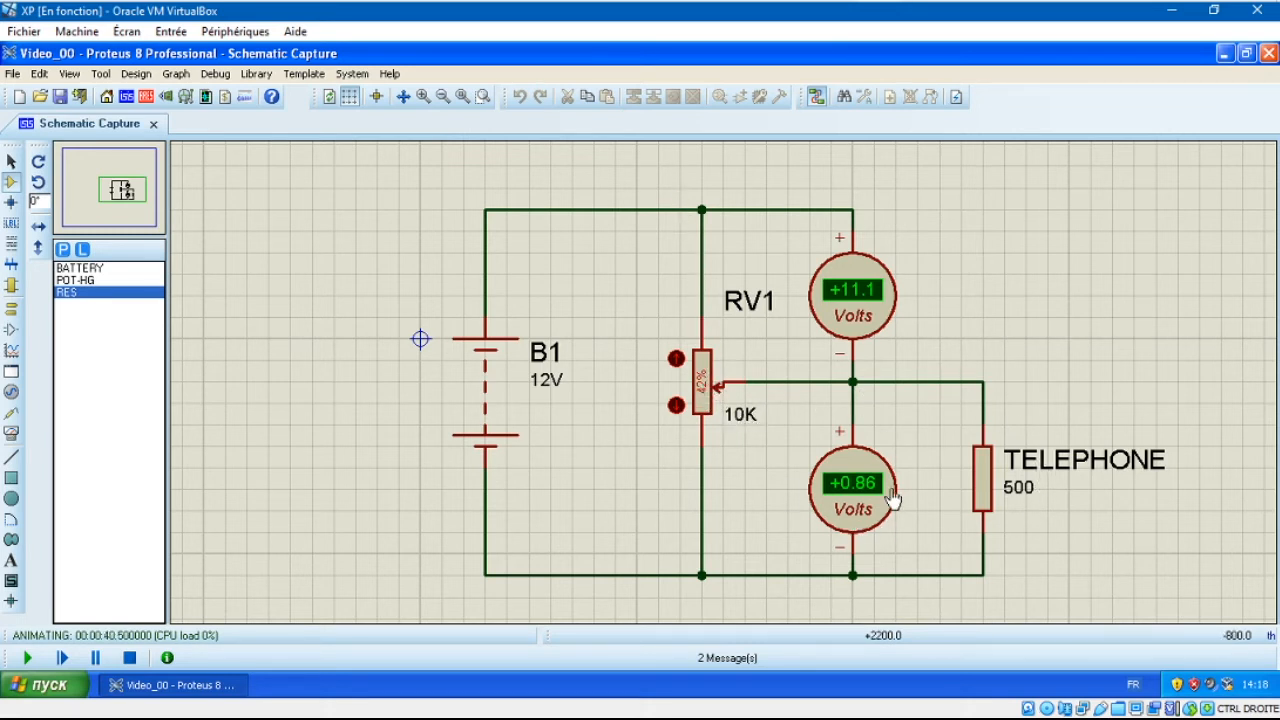
{"action": "left_click_drag", "start_coordinate": [942, 338], "coordinate": [1069, 597]}
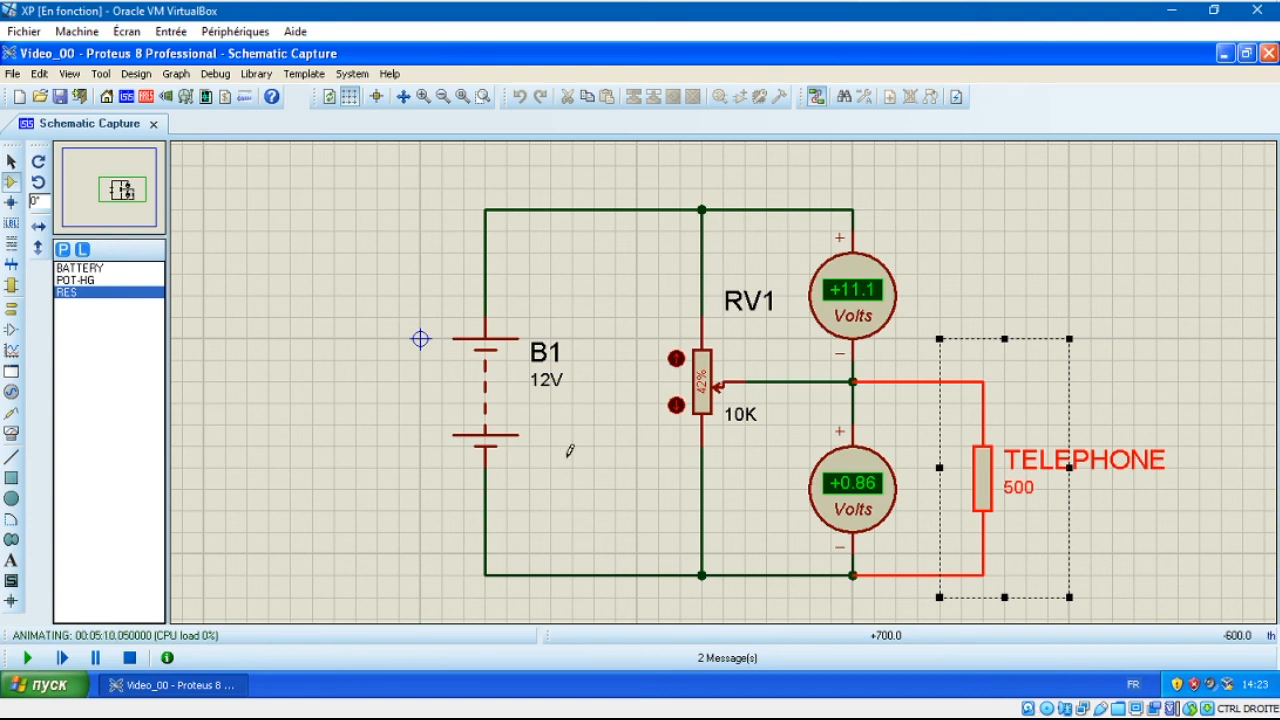
{"action": "left_click", "coordinate": [129, 657]}
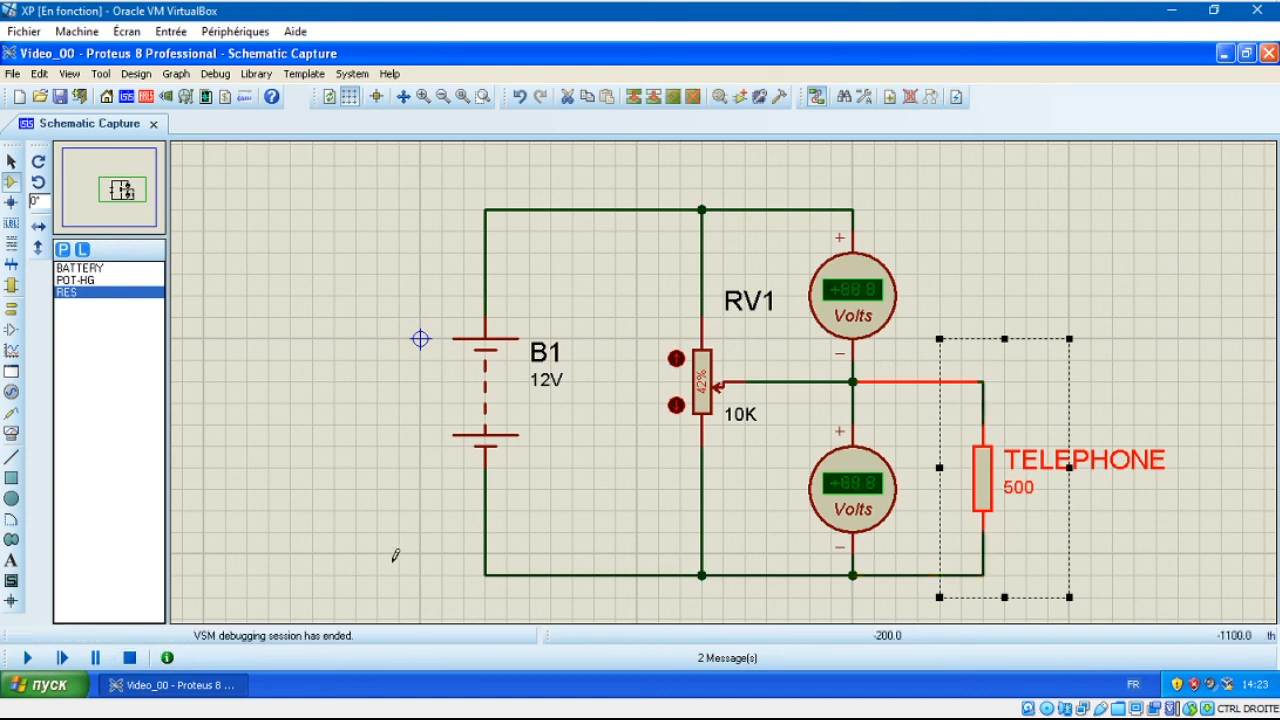